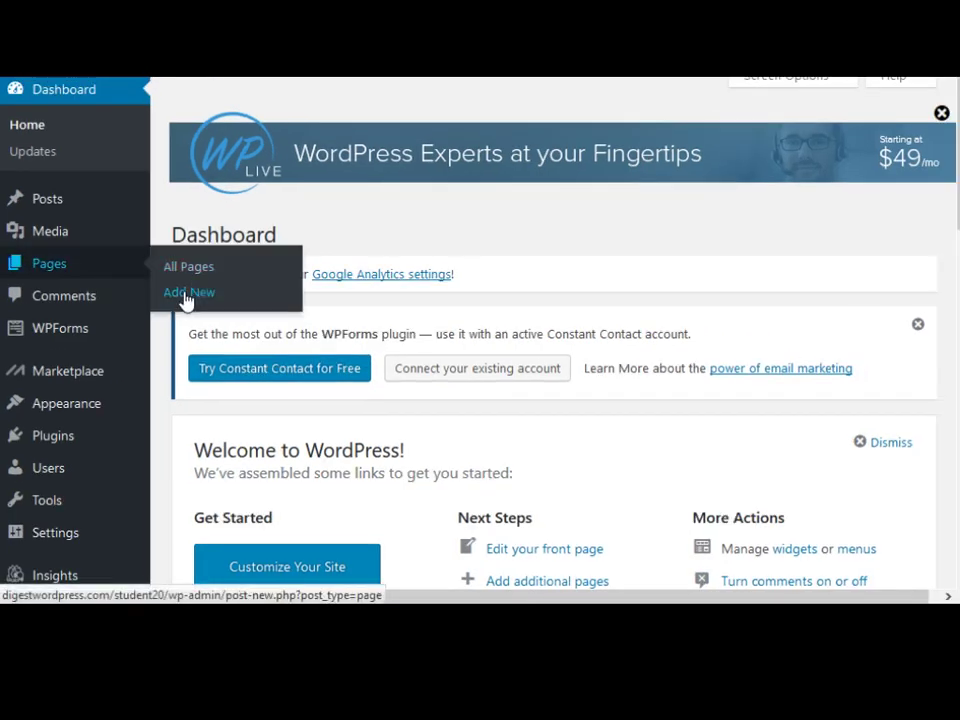
- Add a new page with the title 'Media' and publish it
click(186, 296)
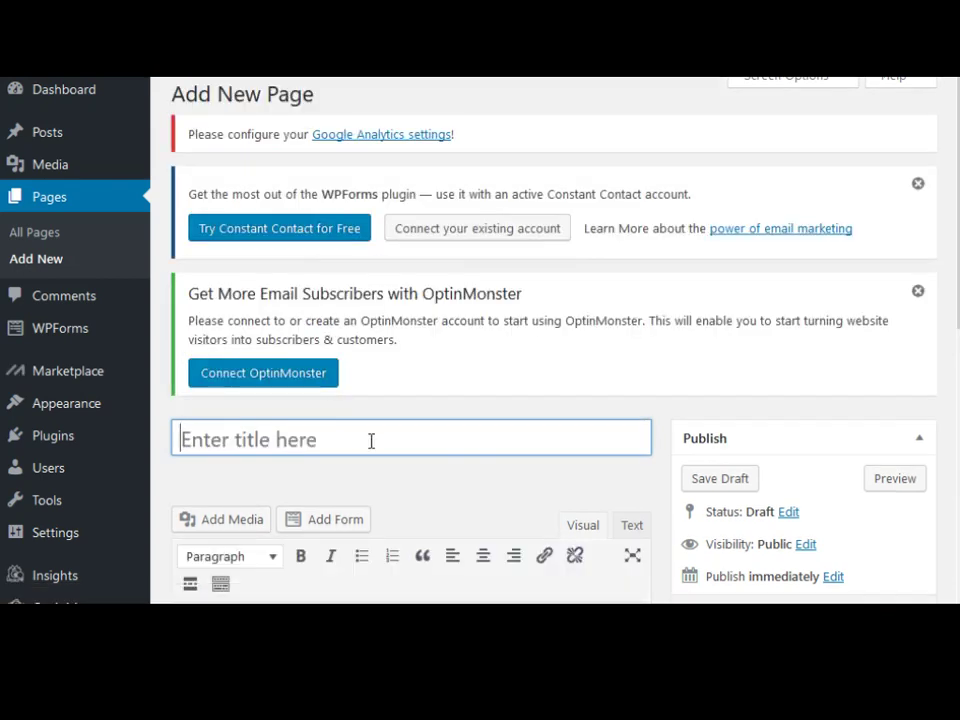
text(Media)
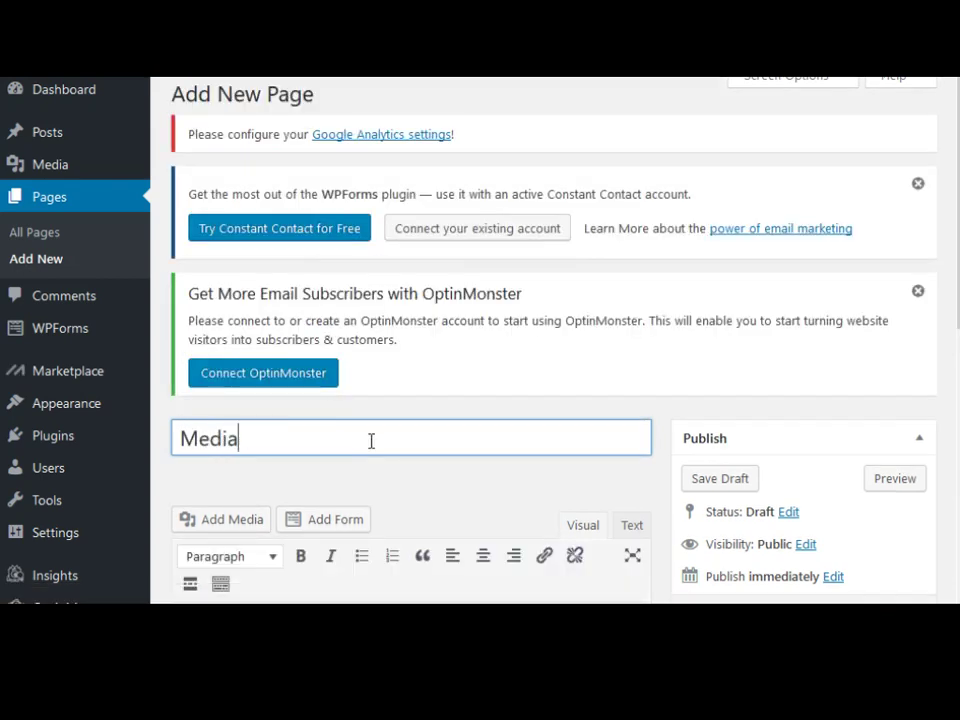
scroll(371, 441, down, 3)
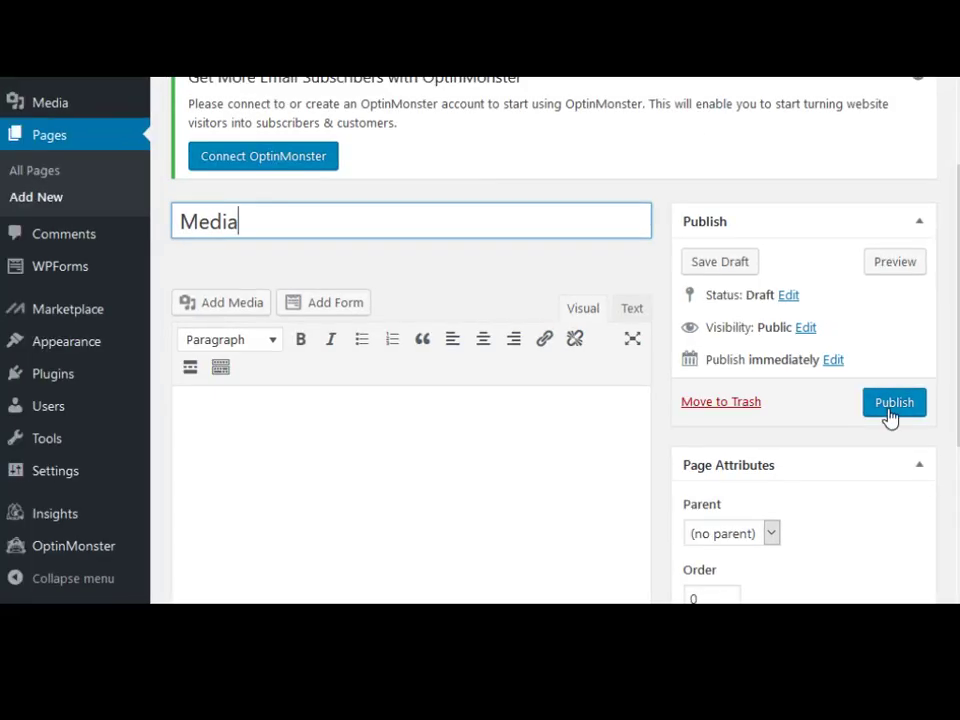
click(891, 410)
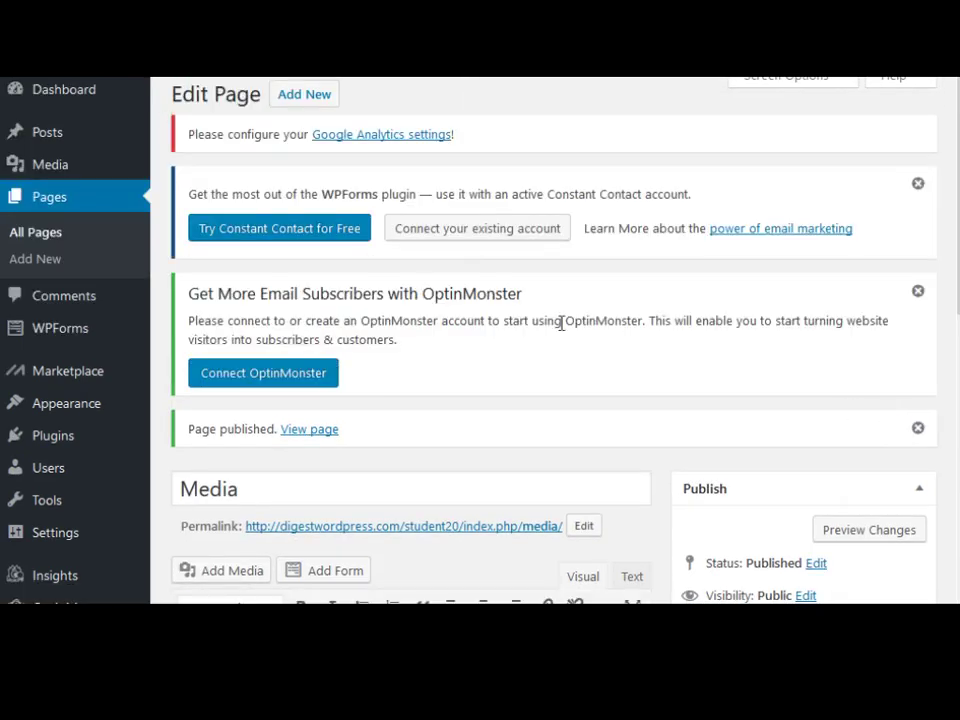
- Publish a new page titled 'Videos'
click(35, 262)
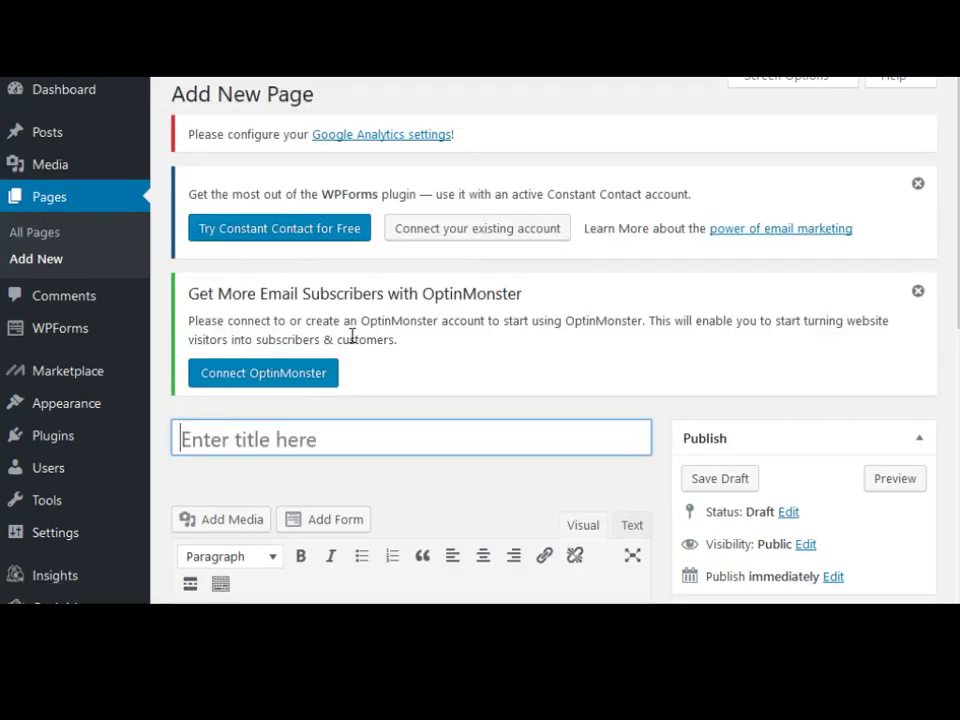
text(Videos)
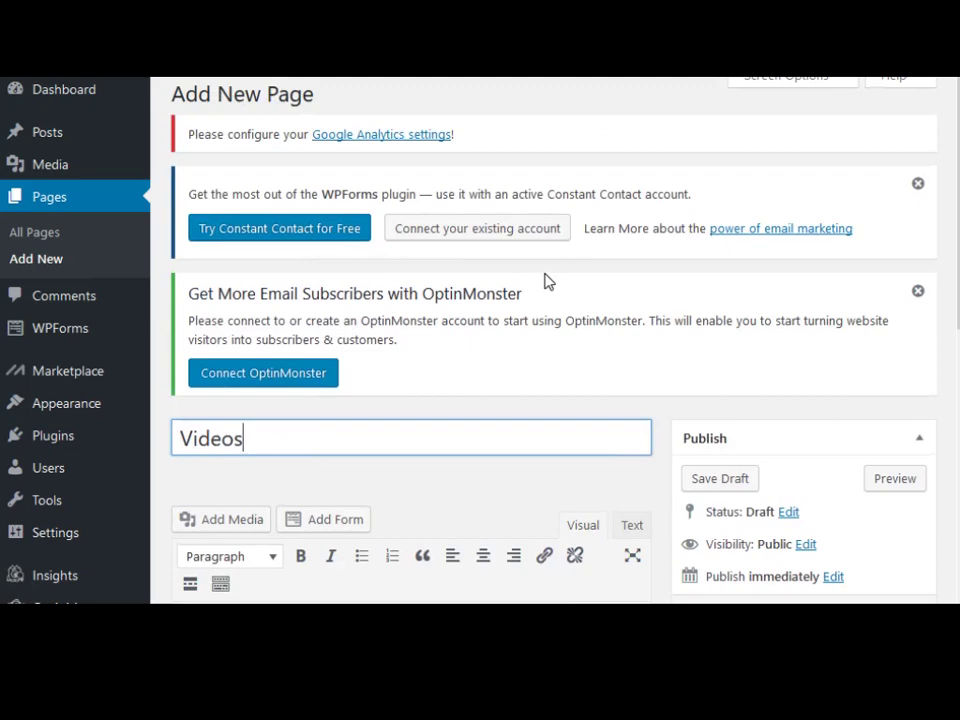
scroll(544, 280, down, 2)
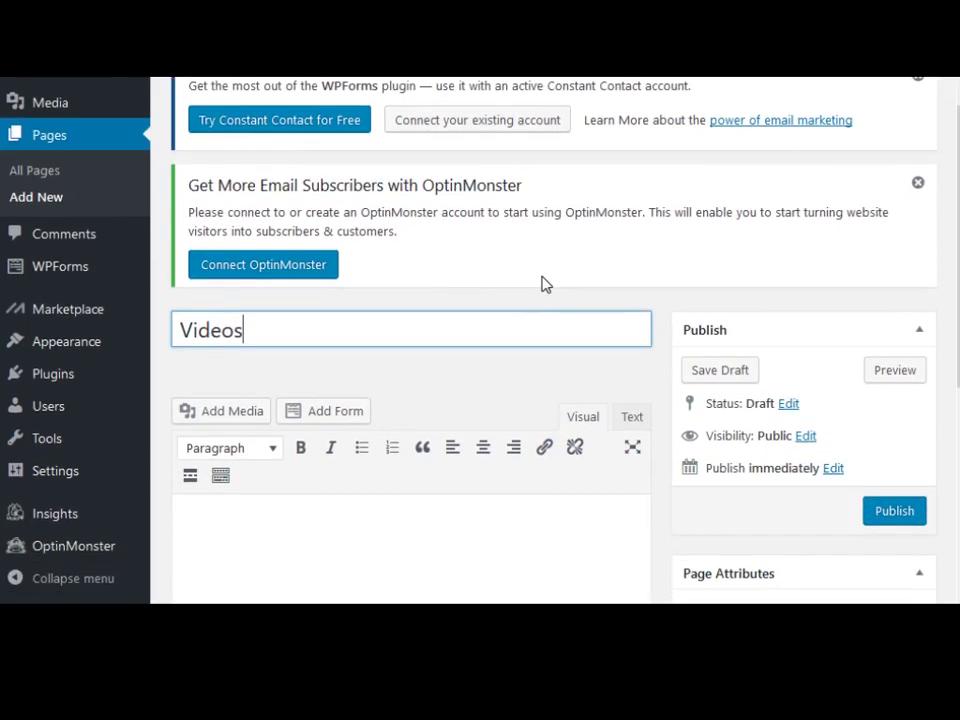
click(890, 514)
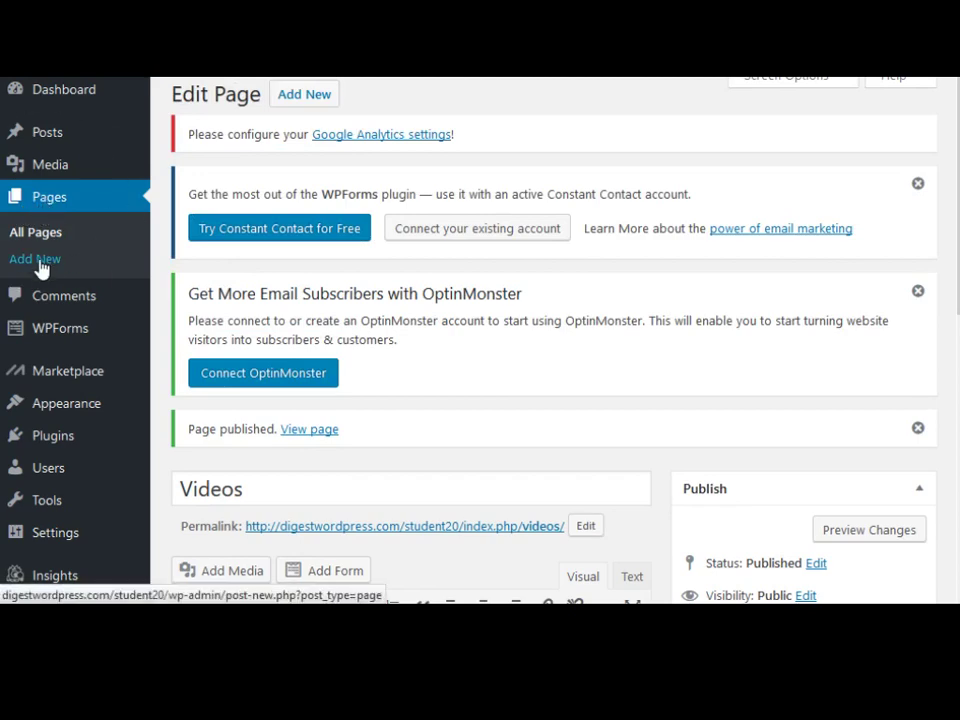
- Publish a new page titled 'Audio', with a capitalized title
click(38, 262)
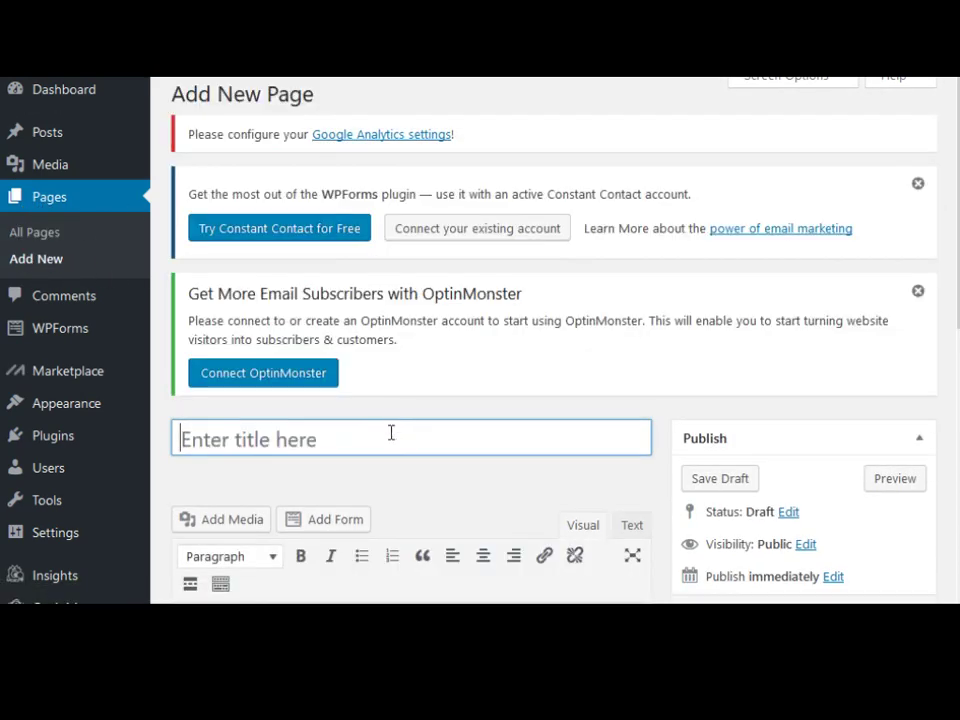
text(a)
key(BackSpace)
text(Au)
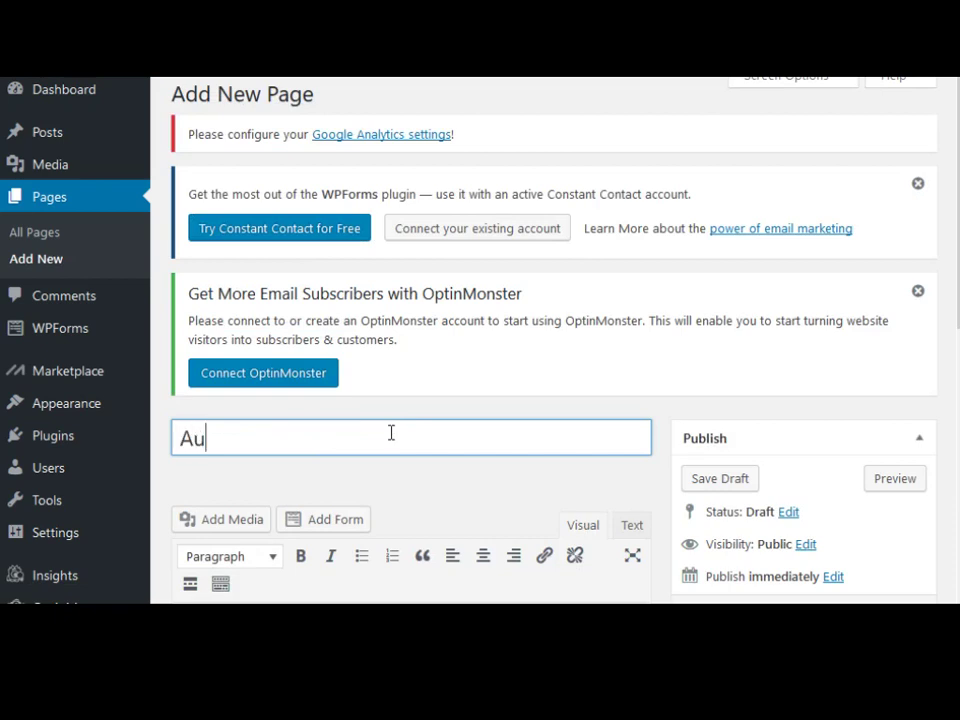
text(dio)
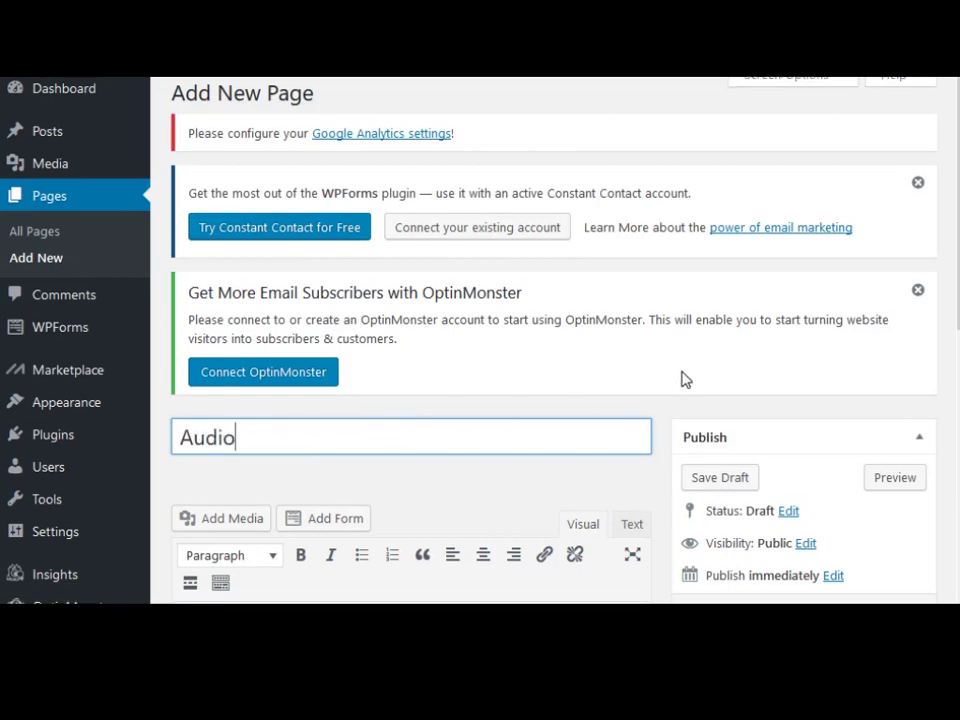
scroll(700, 390, down, 2)
click(895, 408)
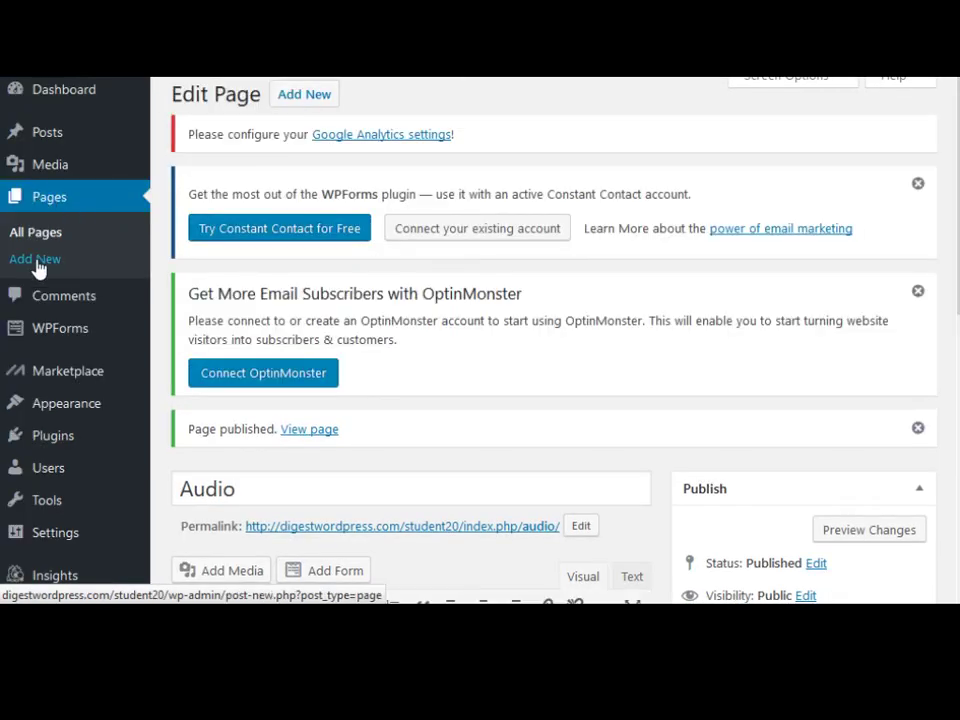
- Add a page titled 'Image Gallery', fixing the mistyped title, and publish it
click(35, 263)
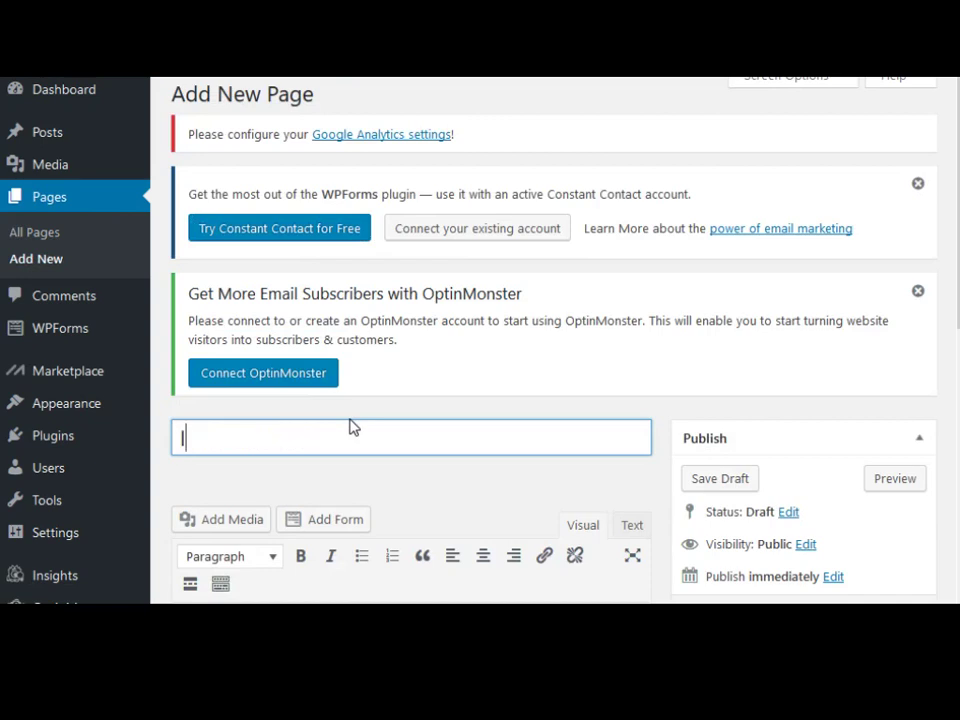
text(mageGAller)
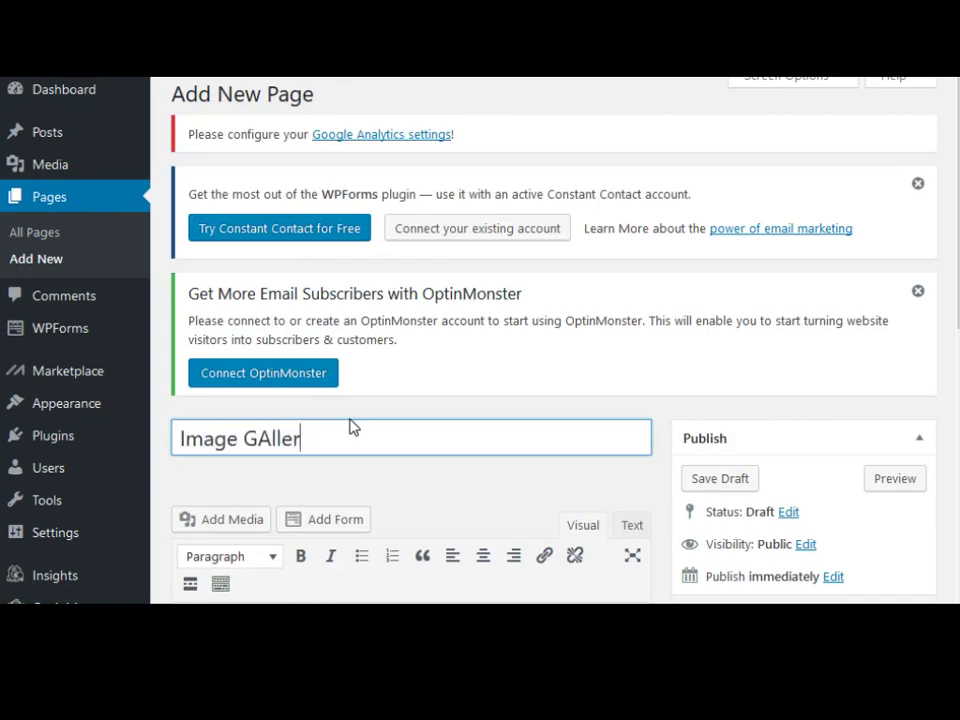
key(BackSpace)
key(BackSpace)
key(BackSpace)
key(BackSpace)
key(BackSpace)
text(allery)
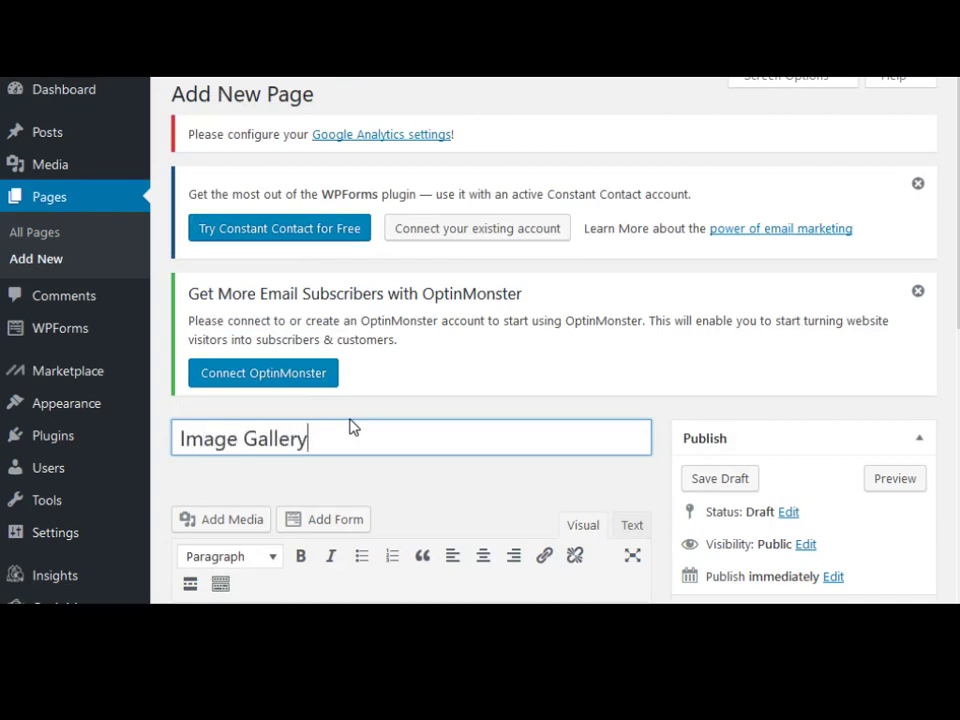
scroll(880, 370, down, 2)
click(895, 403)
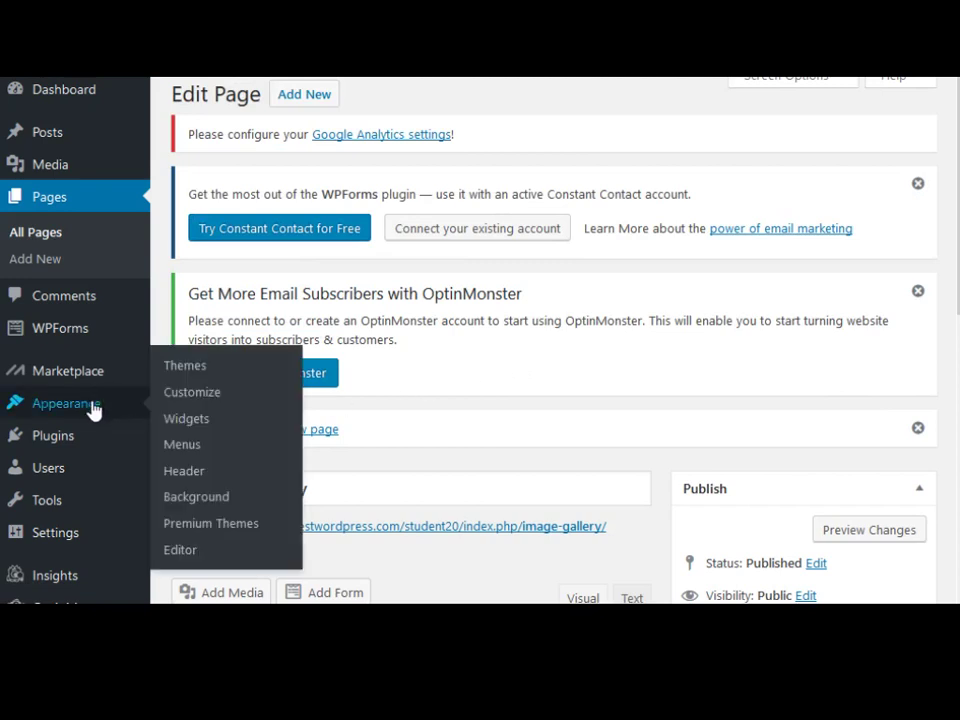
mouse_move(66, 403)
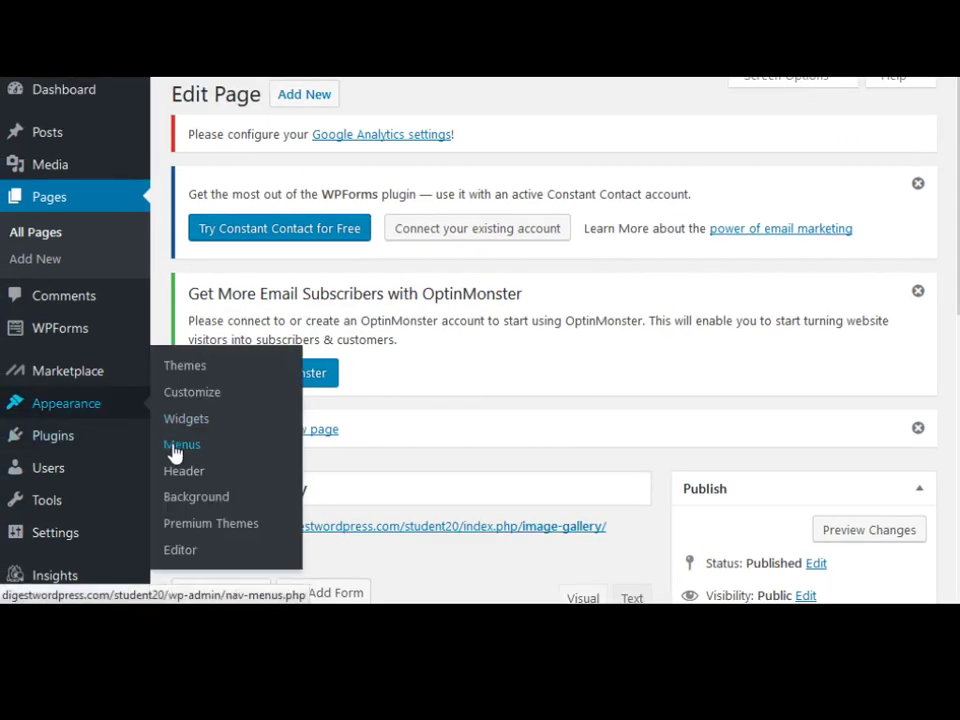
- In Menus, tick the Image Gallery, Audio, Videos and Media pages and add them to the menu
click(175, 450)
scroll(388, 435, down, 3)
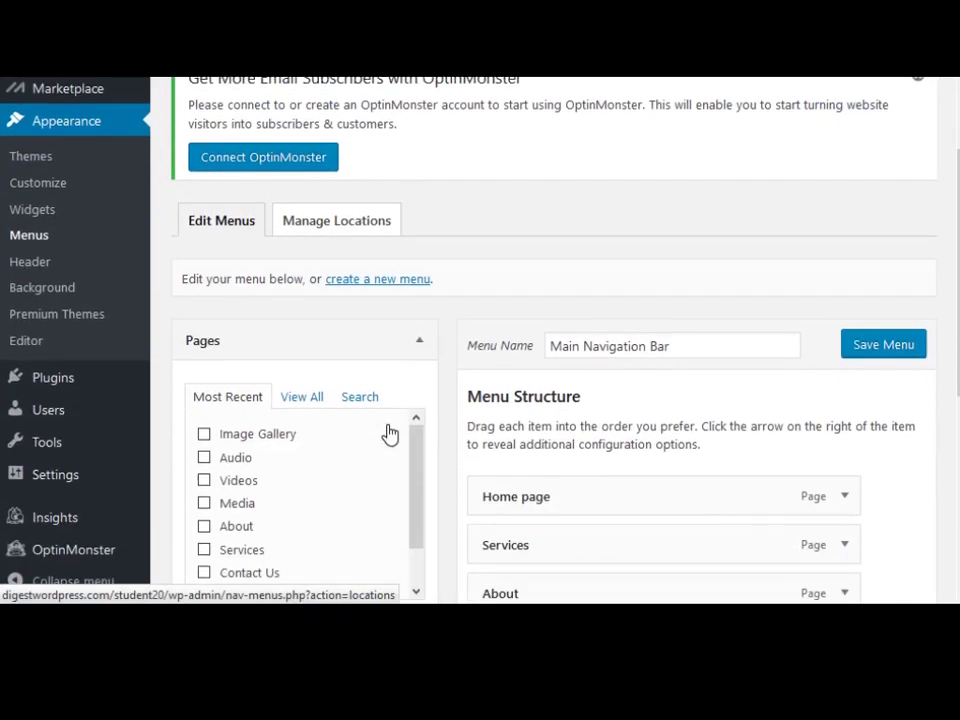
scroll(390, 432, down, 3)
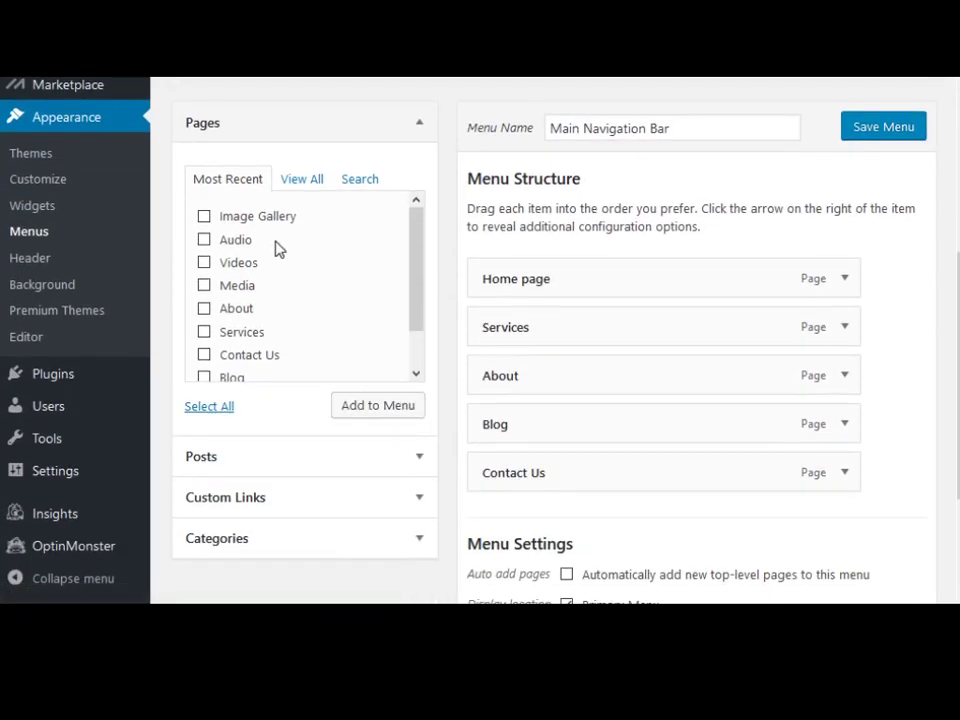
click(204, 216)
click(204, 239)
click(204, 262)
click(205, 286)
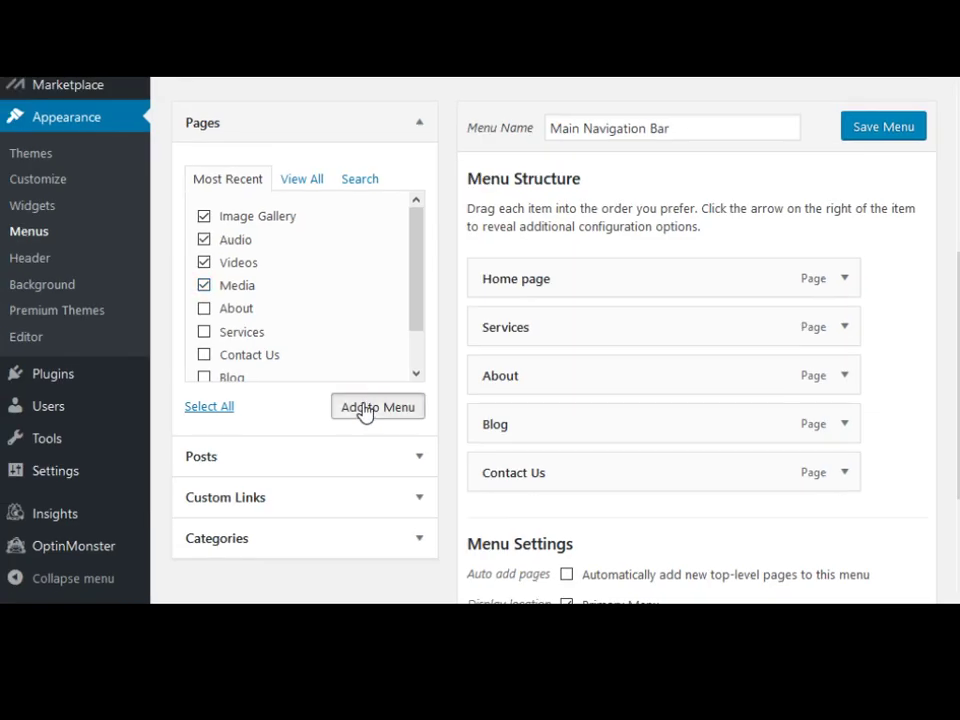
click(363, 407)
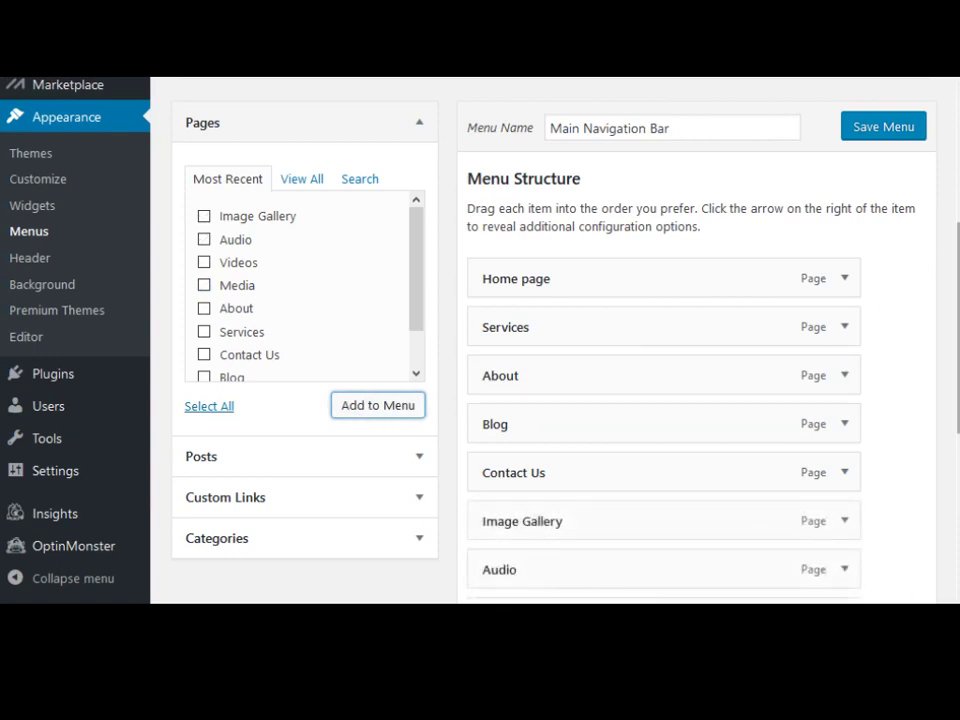
scroll(600, 400, down, 2)
scroll(800, 300, down, 2)
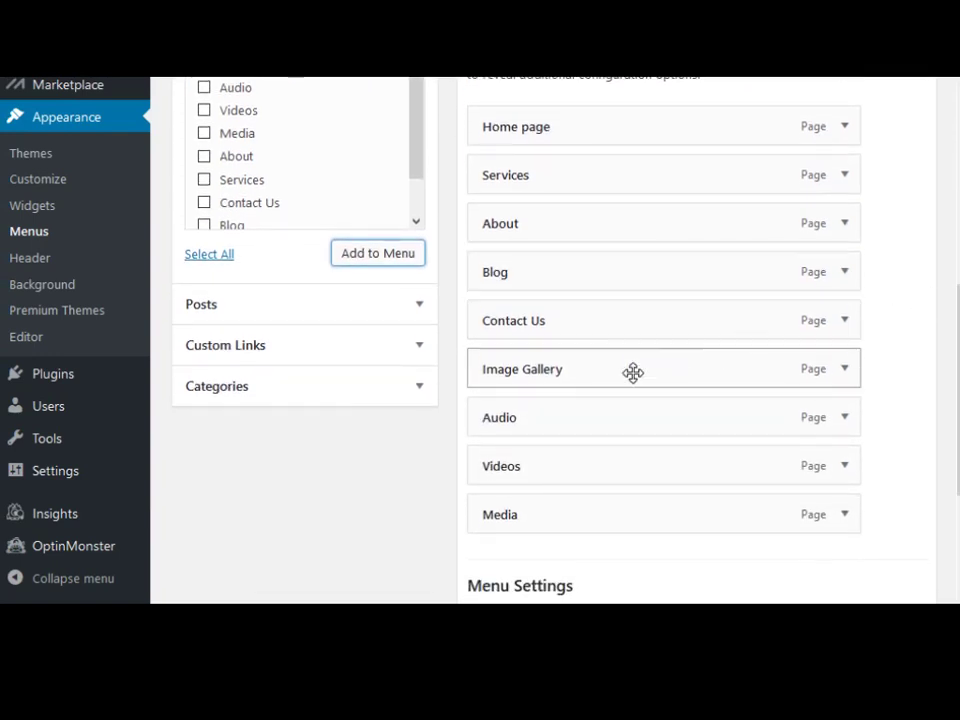
- Move Media between About and Blog, then nest Videos beneath it as a sub item
click(611, 517)
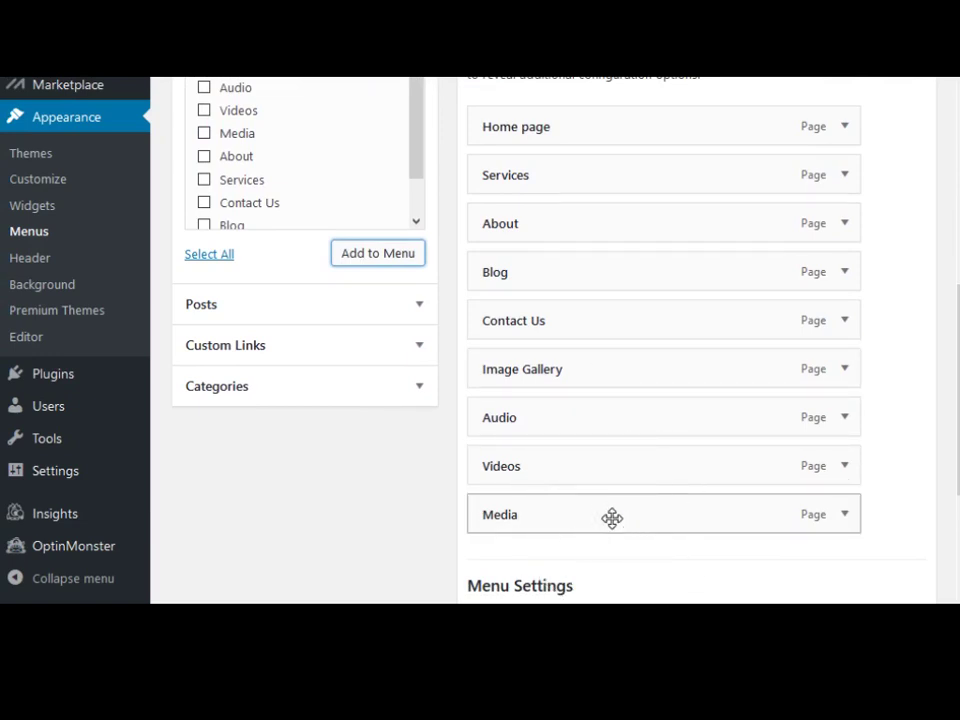
drag(611, 517, 537, 252)
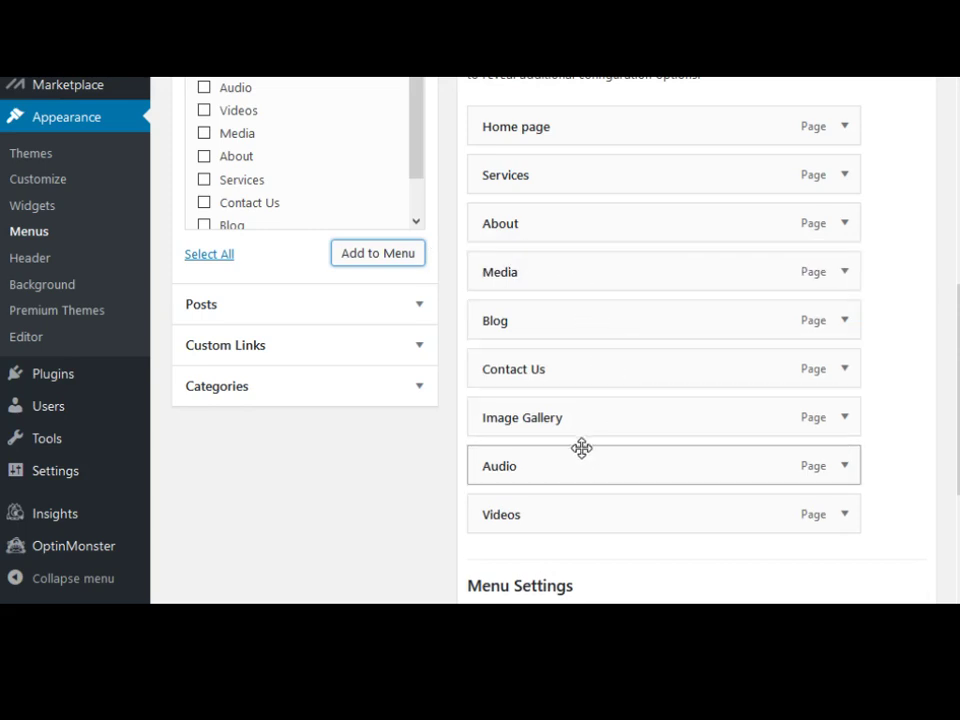
mouse_move(570, 514)
mouse_down()
mouse_move(544, 319)
mouse_move(589, 320)
mouse_up()
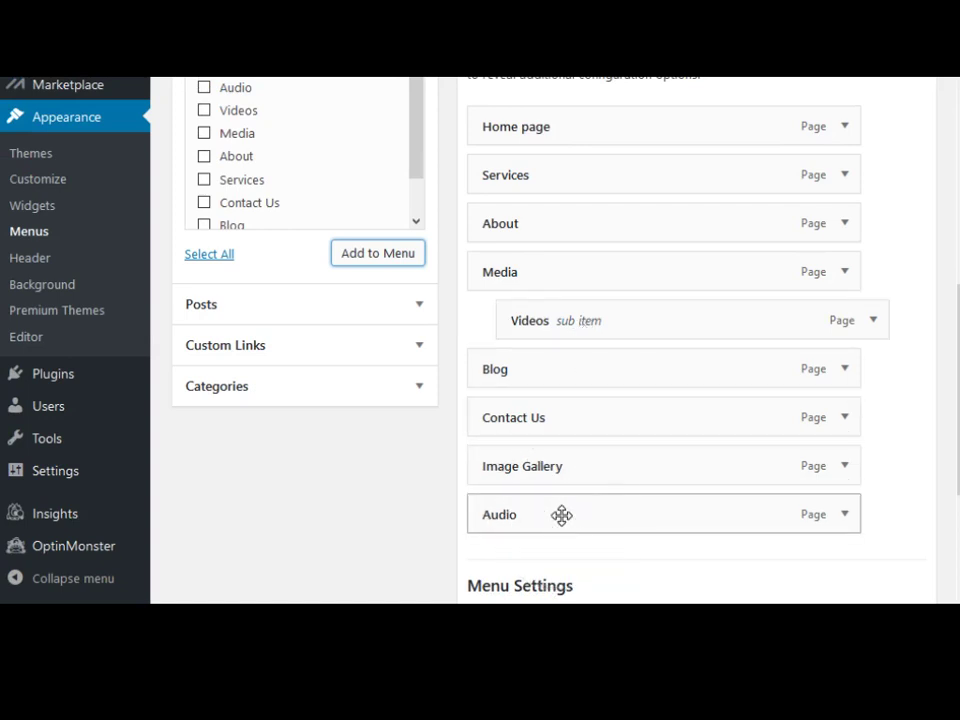
- Nest Audio, then Image Gallery, as sub items of Media below Videos
mouse_move(561, 515)
mouse_down()
mouse_move(561, 346)
mouse_move(523, 369)
mouse_move(632, 369)
mouse_up()
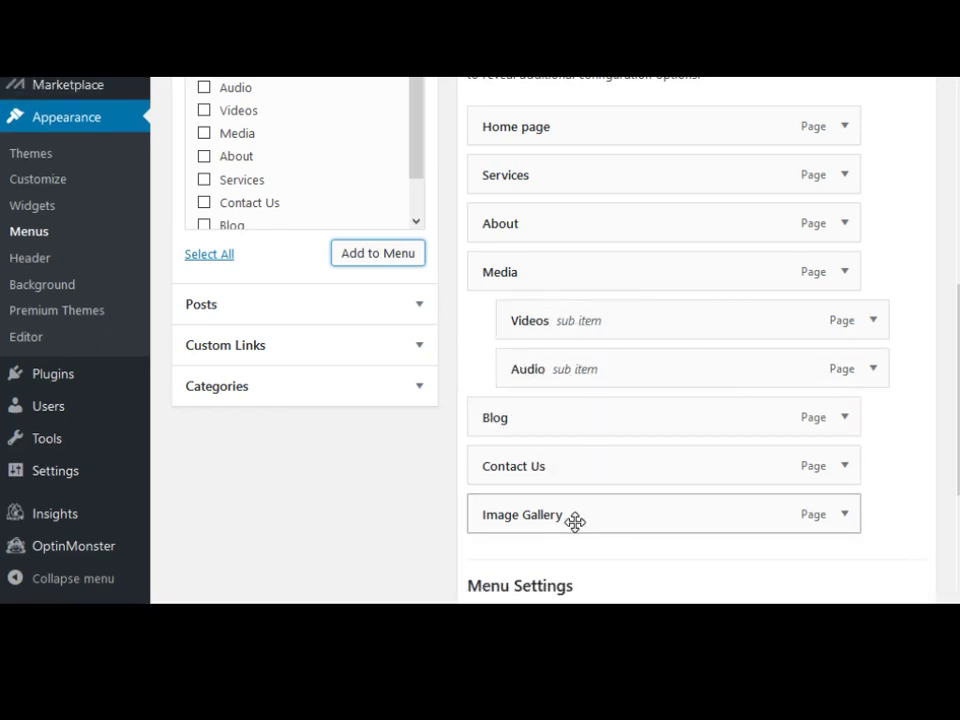
mouse_move(575, 521)
mouse_down()
mouse_move(526, 430)
mouse_move(588, 414)
mouse_up()
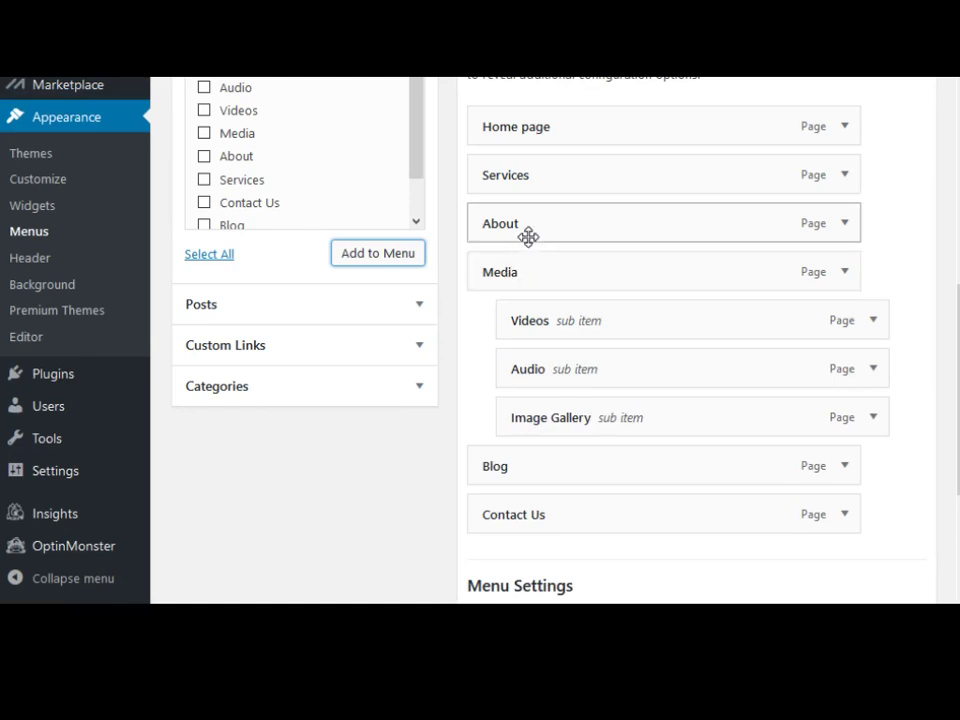
click(536, 466)
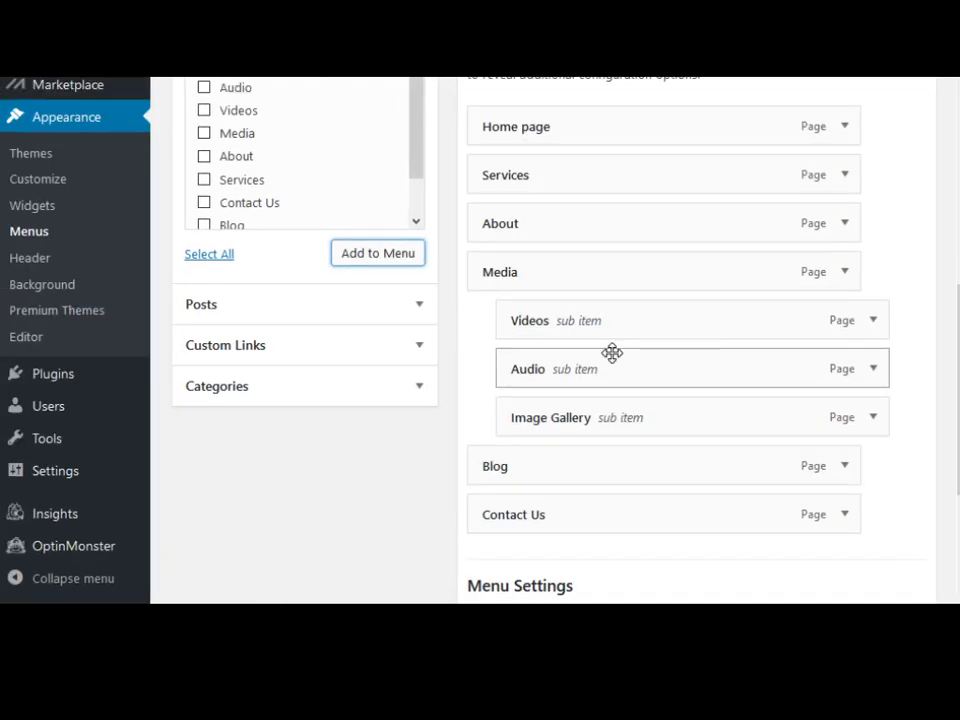
- Save the Main Navigation Bar menu with Media's new sub items
scroll(612, 352, up, 3)
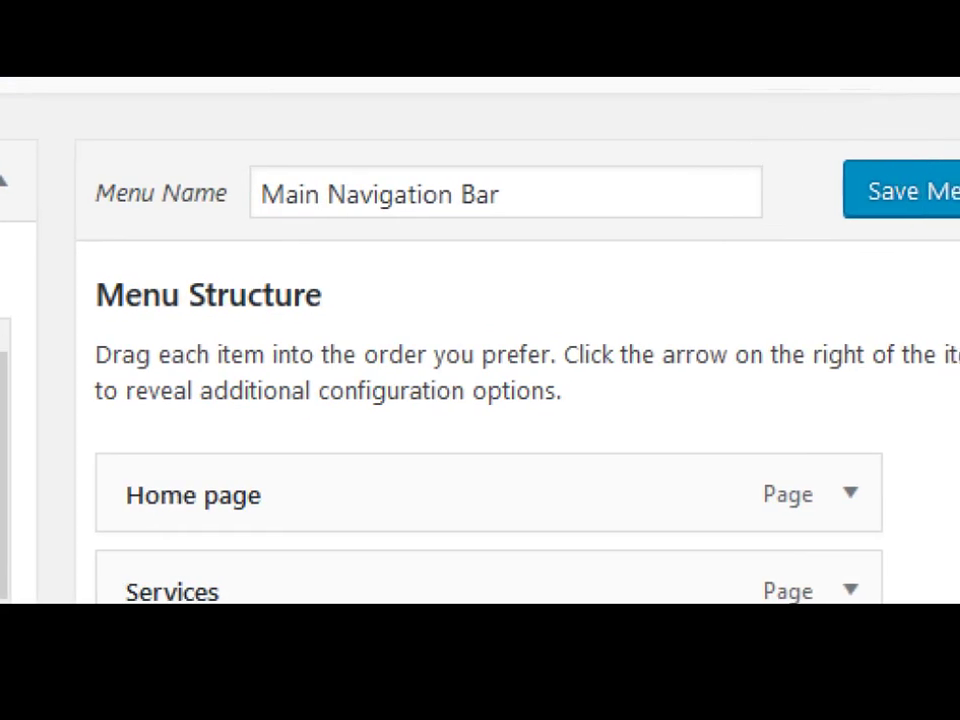
click(857, 197)
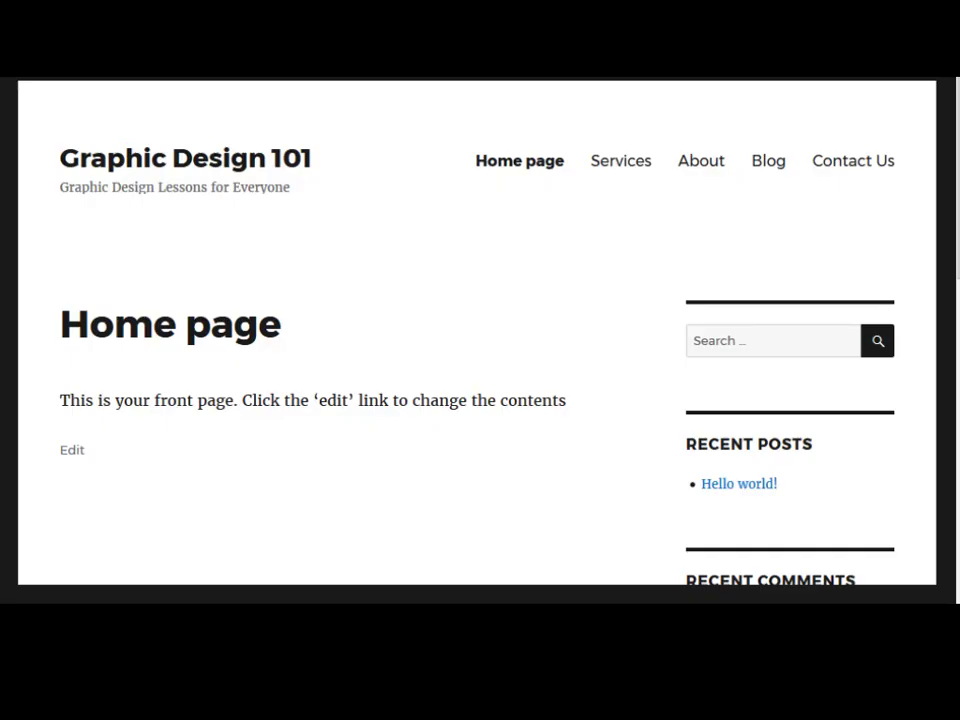
- Refresh the Graphic Design 101 home page with F5 to load the updated navigation
key(F5)
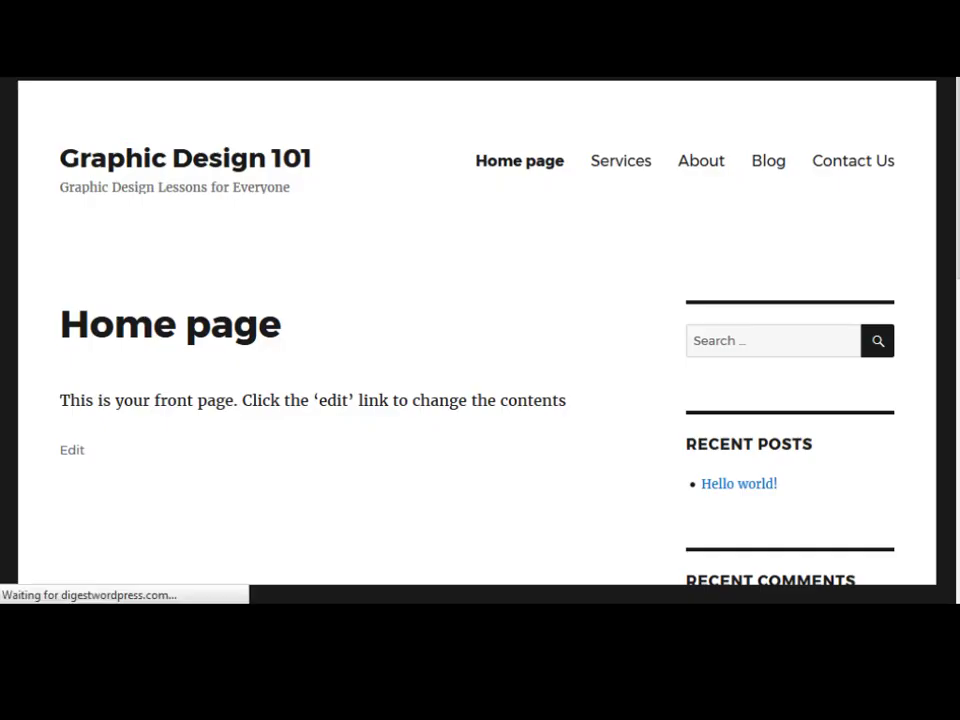